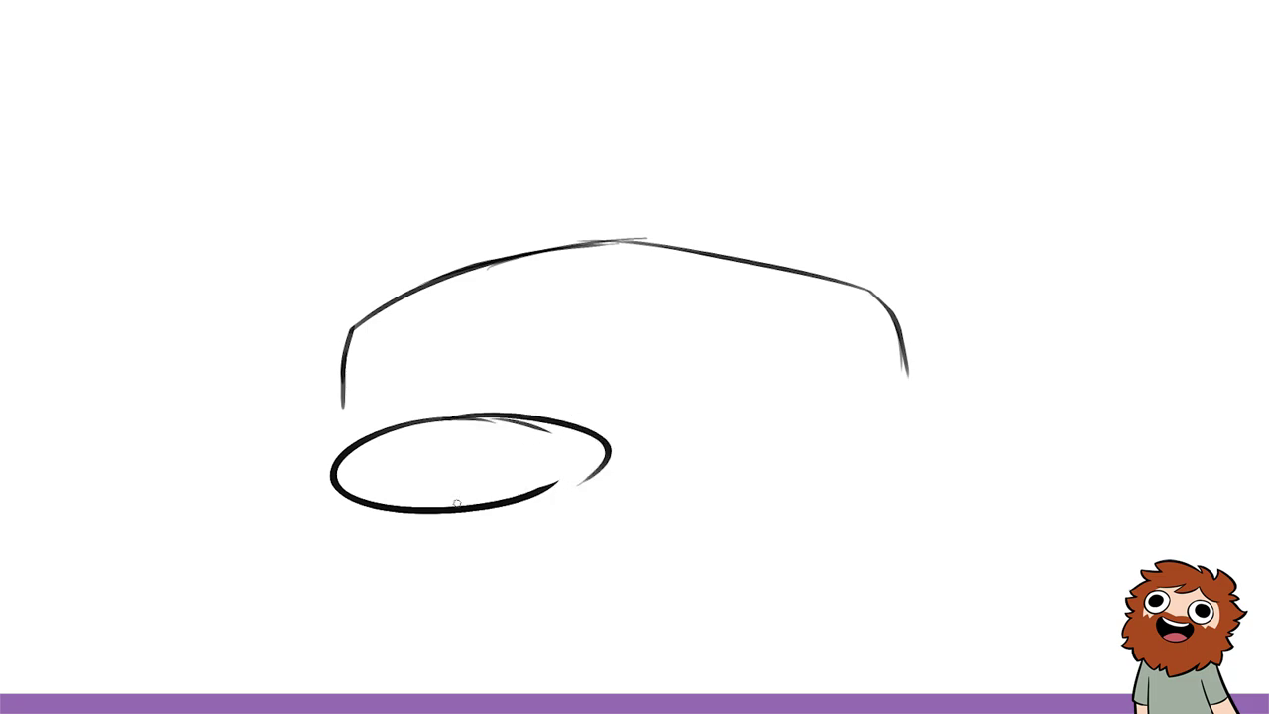
pyautogui.hotkey('ctrl', 'z')
pyautogui.hotkey('ctrl', 'z')
pyautogui.hotkey('ctrl', 'z')
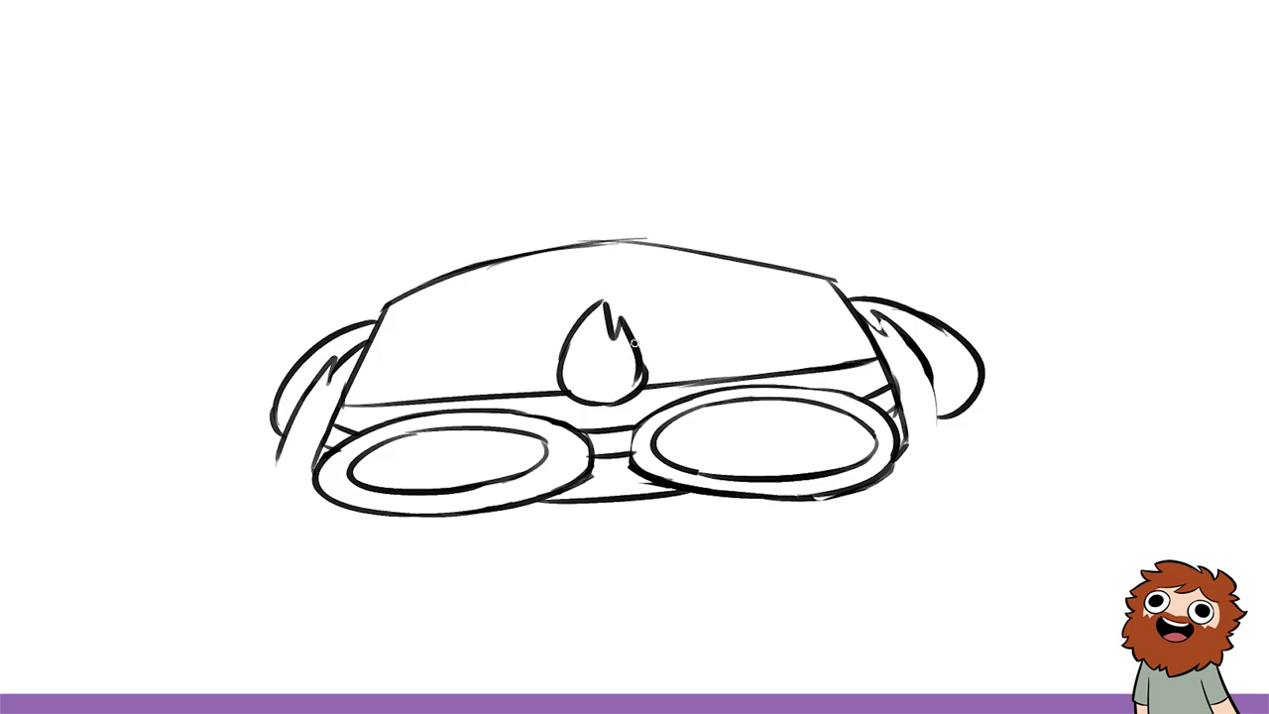
# - Redraw the flame's right side as a bolder curve and retry the curved lid stroke left of it
pyautogui.moveTo(632, 337); pyautogui.dragTo(613, 402)
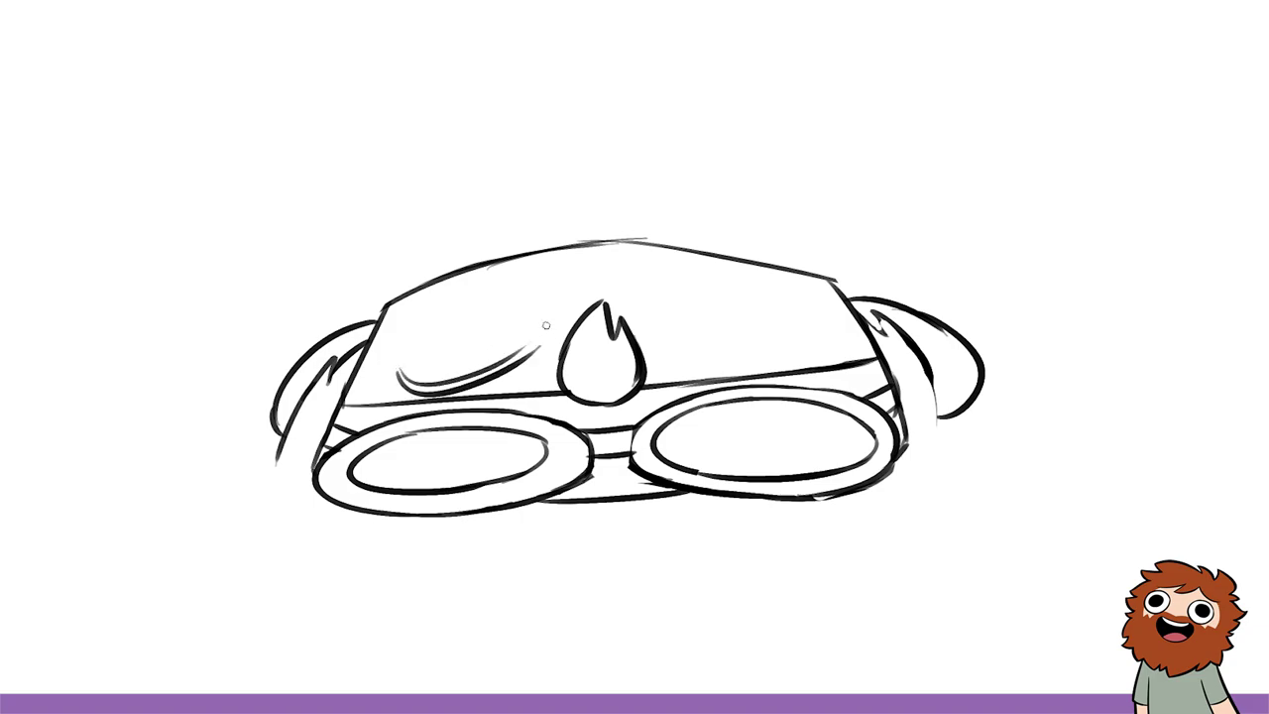
pyautogui.hotkey('ctrl', 'z')
pyautogui.moveTo(396, 377)
pyautogui.mouseDown()
pyautogui.moveTo(552, 328)
pyautogui.moveTo(546, 337)
pyautogui.mouseUp()
pyautogui.hotkey('ctrl', 'z')
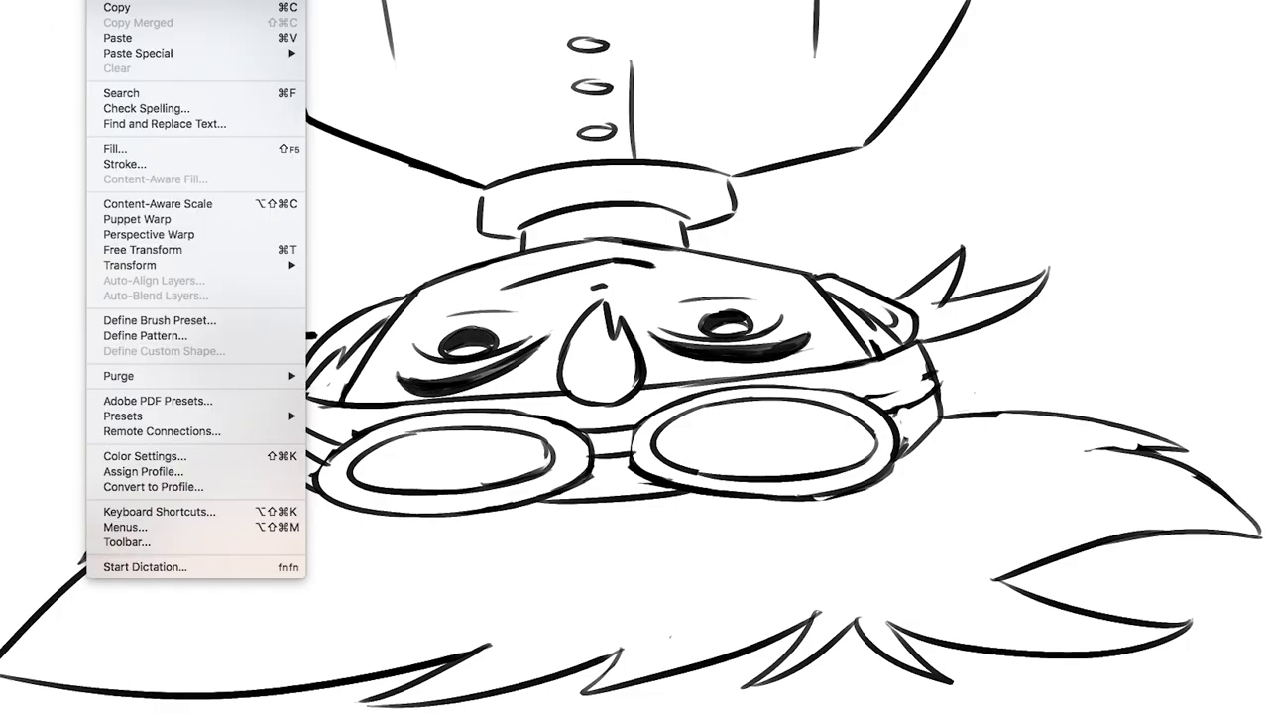
# - Apply Flip Vertical to the whole drawing so Tai stands right side up
pyautogui.click(437, 533)
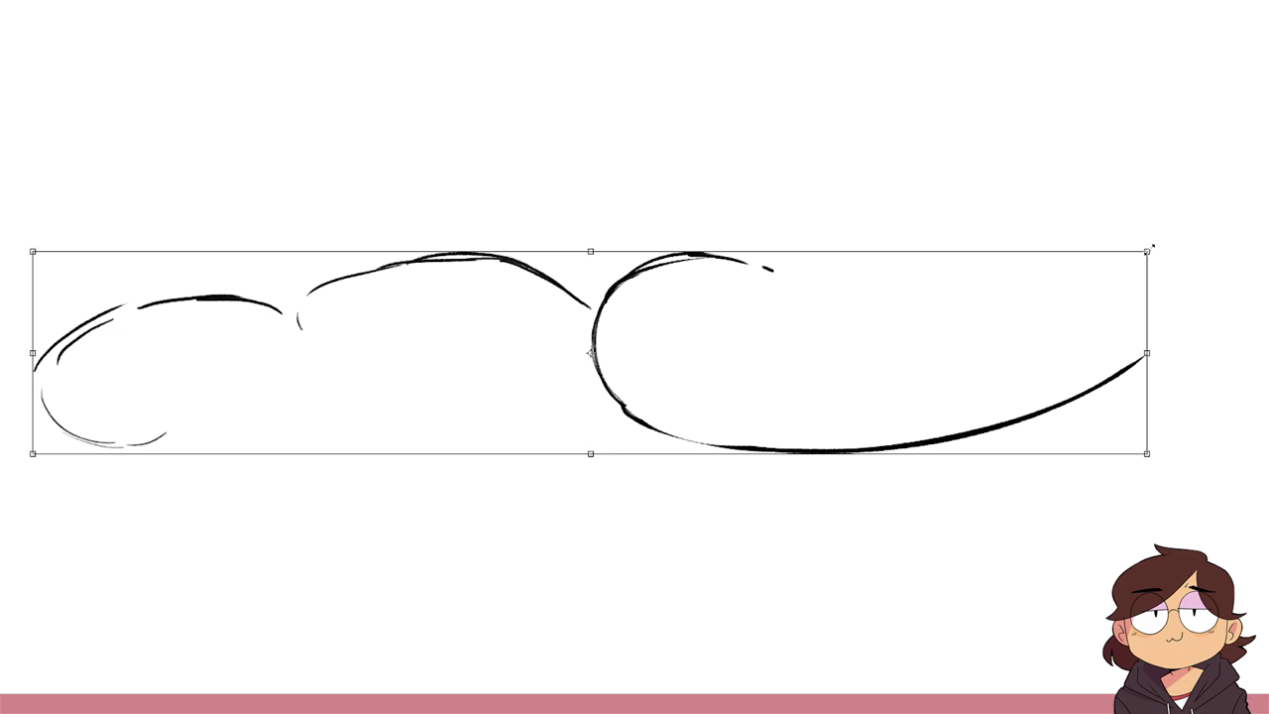
# - Narrow the stretched sketch with the top-right handle and shift it up and right
pyautogui.moveTo(1147, 256); pyautogui.dragTo(1090, 264)
pyautogui.moveTo(1022, 319); pyautogui.dragTo(1079, 303)
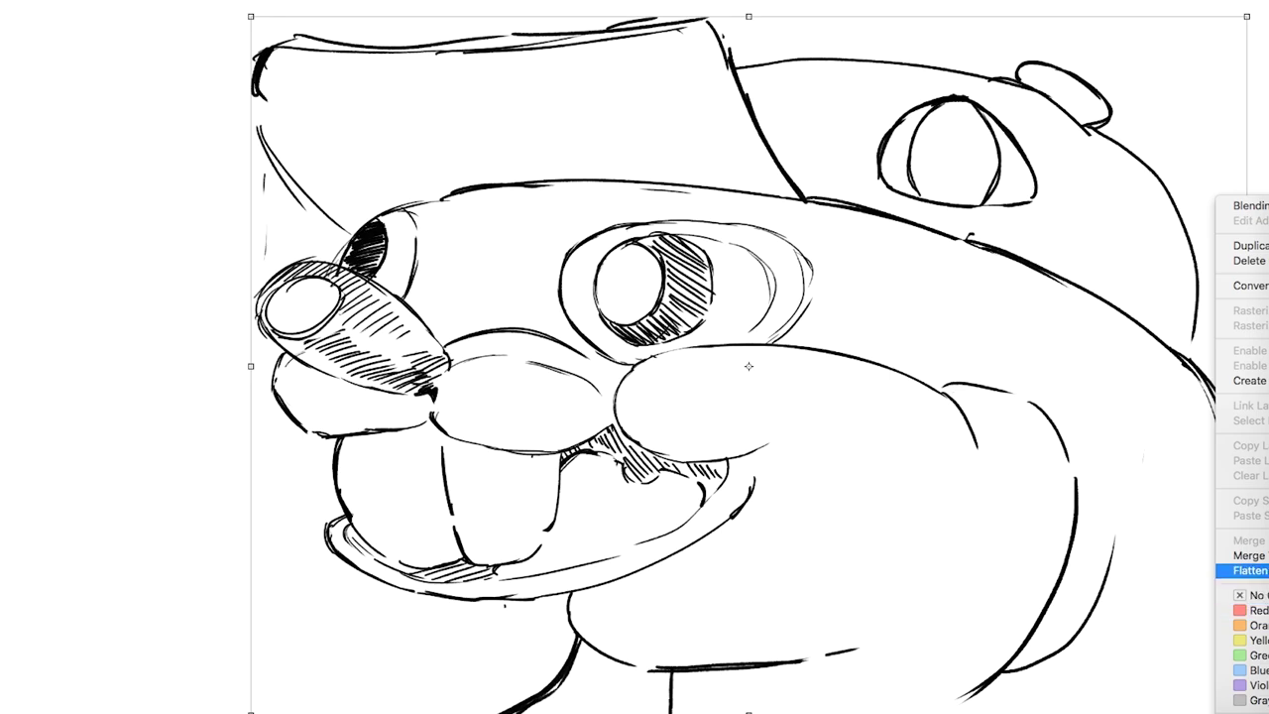
# - Duplicate the Bucky beaver sketch layer
pyautogui.click(1239, 246)
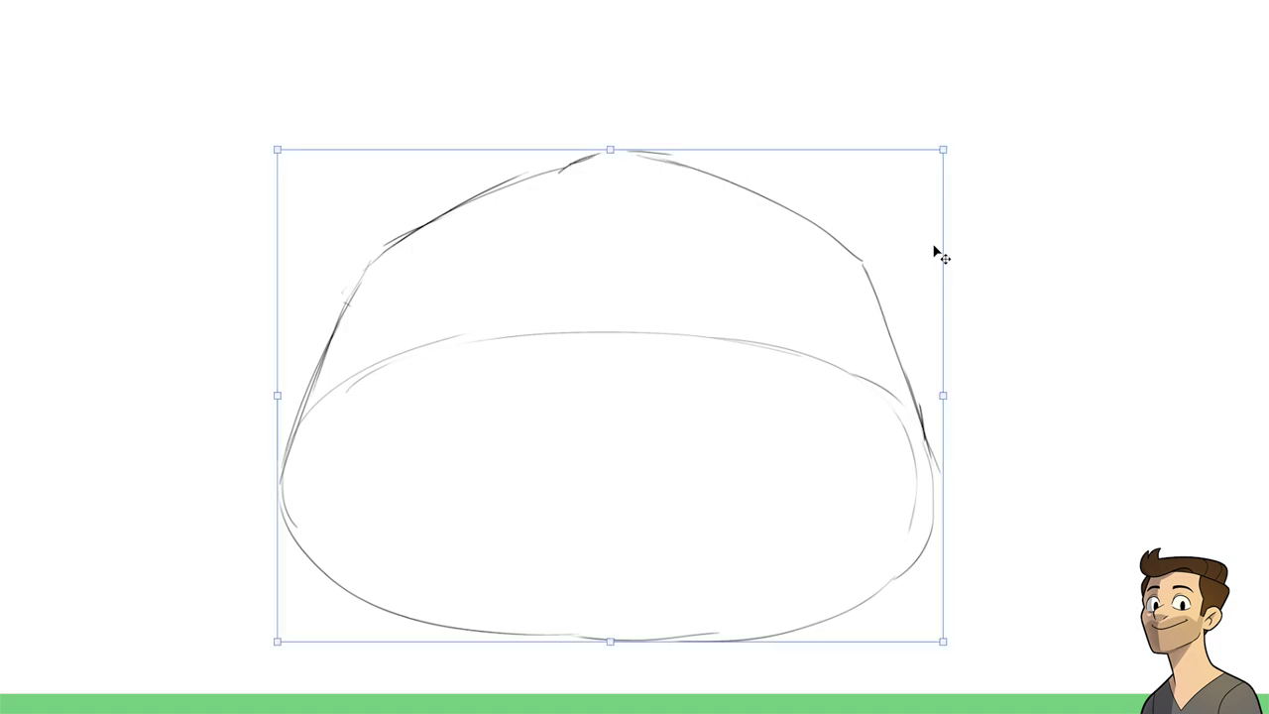
# - Scale the dome head sketch down from its corner and nudge it up and right
pyautogui.moveTo(938, 148); pyautogui.dragTo(793, 261)
pyautogui.moveTo(763, 342); pyautogui.dragTo(813, 317)
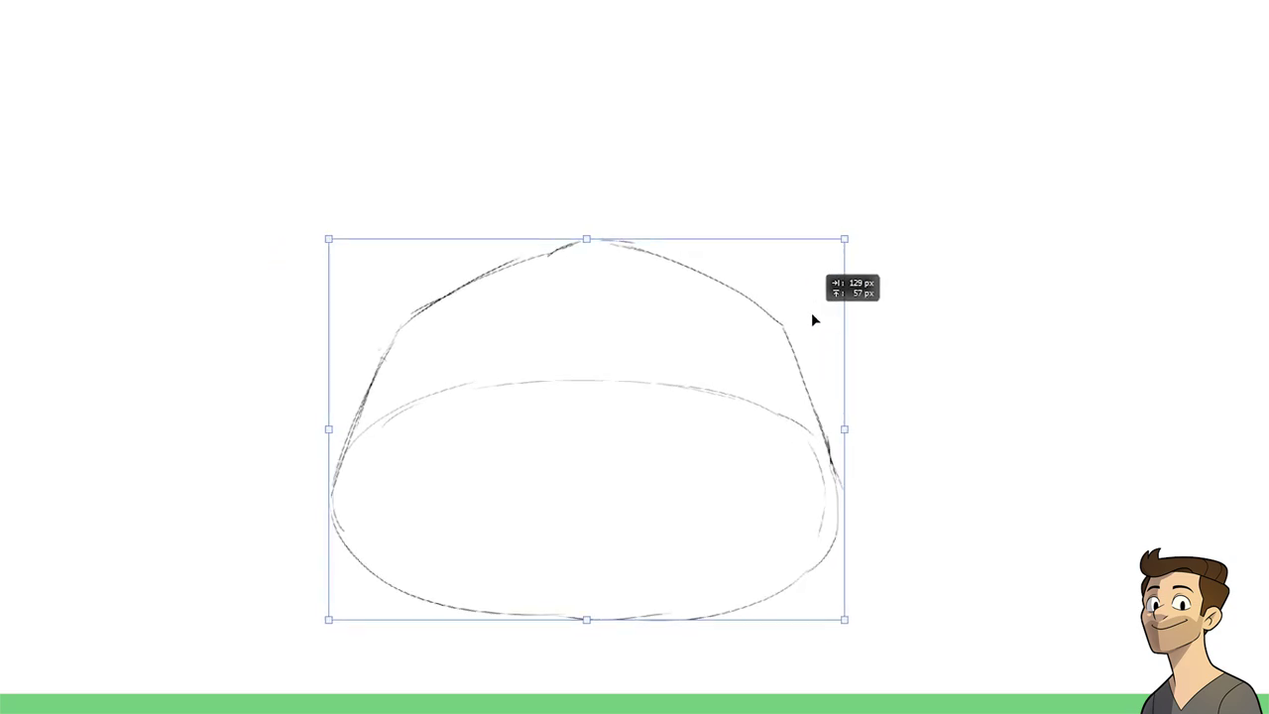
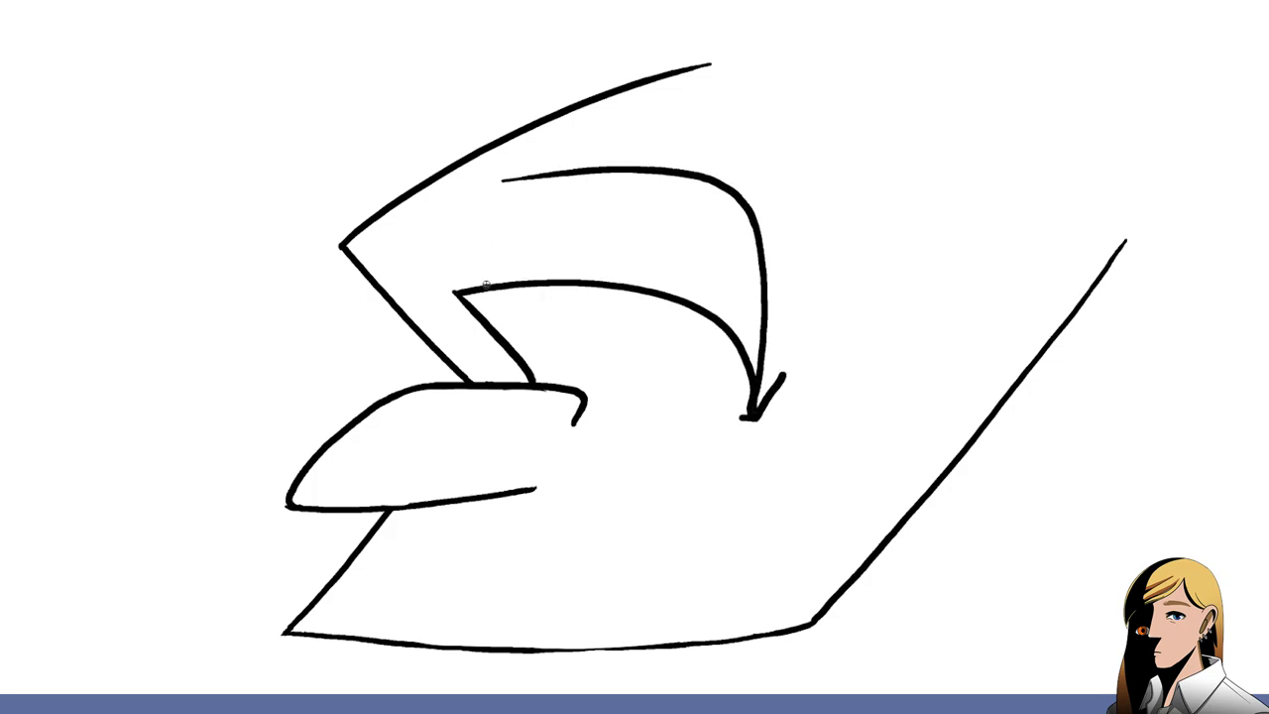
# - Sketch a rising stroke, then lasso the top arc and refit it with Free Transform
pyautogui.moveTo(479, 286); pyautogui.dragTo(516, 191)
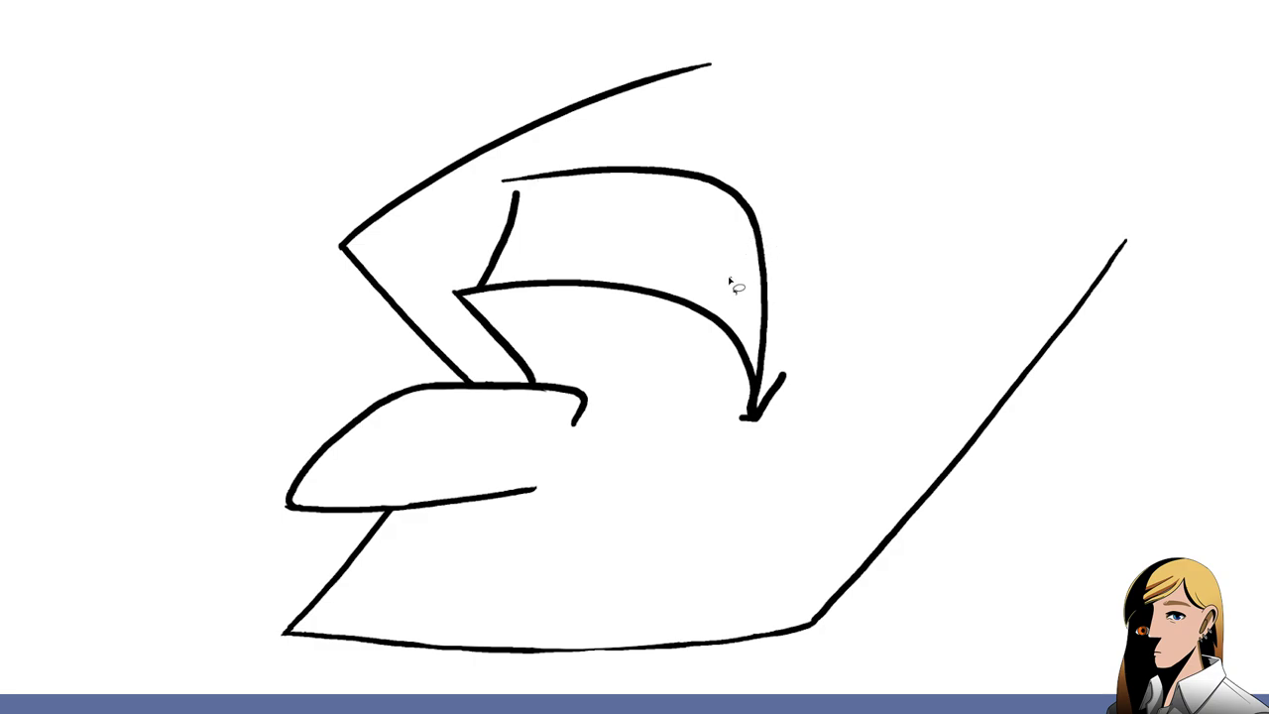
pyautogui.moveTo(730, 284)
pyautogui.mouseDown()
pyautogui.moveTo(496, 193)
pyautogui.moveTo(730, 277)
pyautogui.mouseUp()
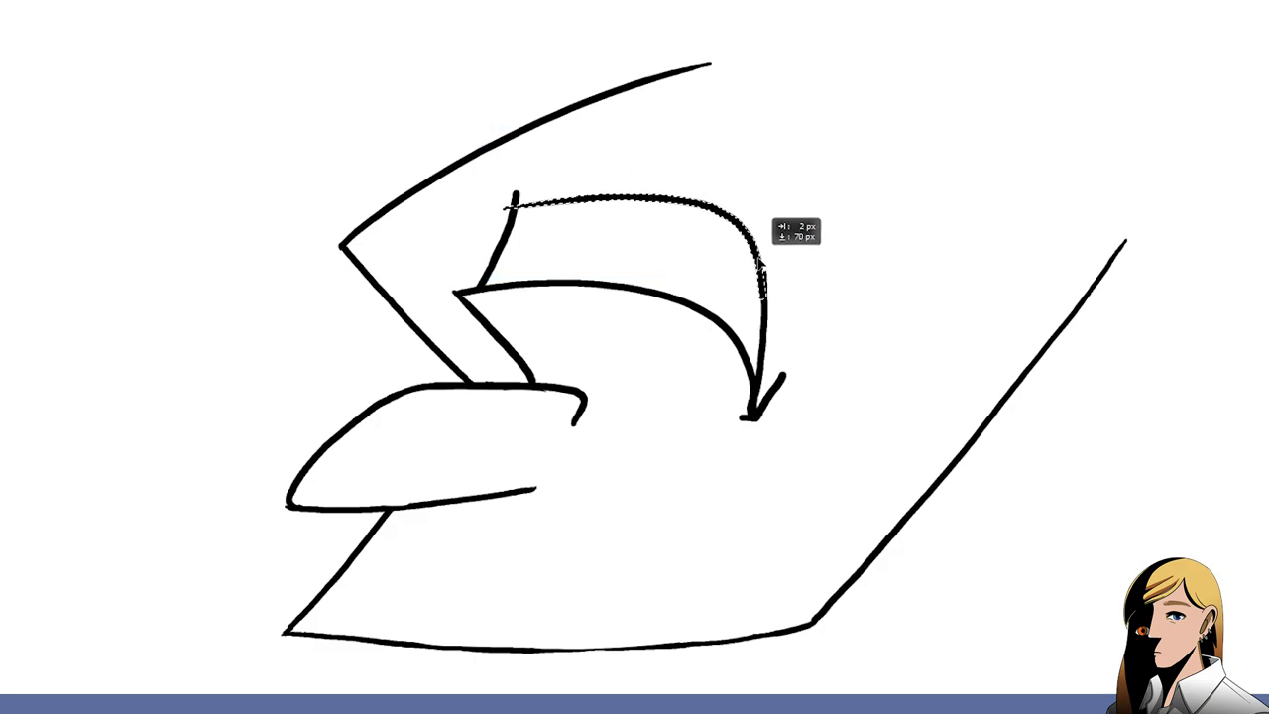
pyautogui.moveTo(805, 203)
pyautogui.mouseDown()
pyautogui.moveTo(430, 212)
pyautogui.moveTo(710, 203)
pyautogui.mouseUp()
pyautogui.press('e')
# - Redraw the left side of the arc as a smooth curve
pyautogui.press('e')
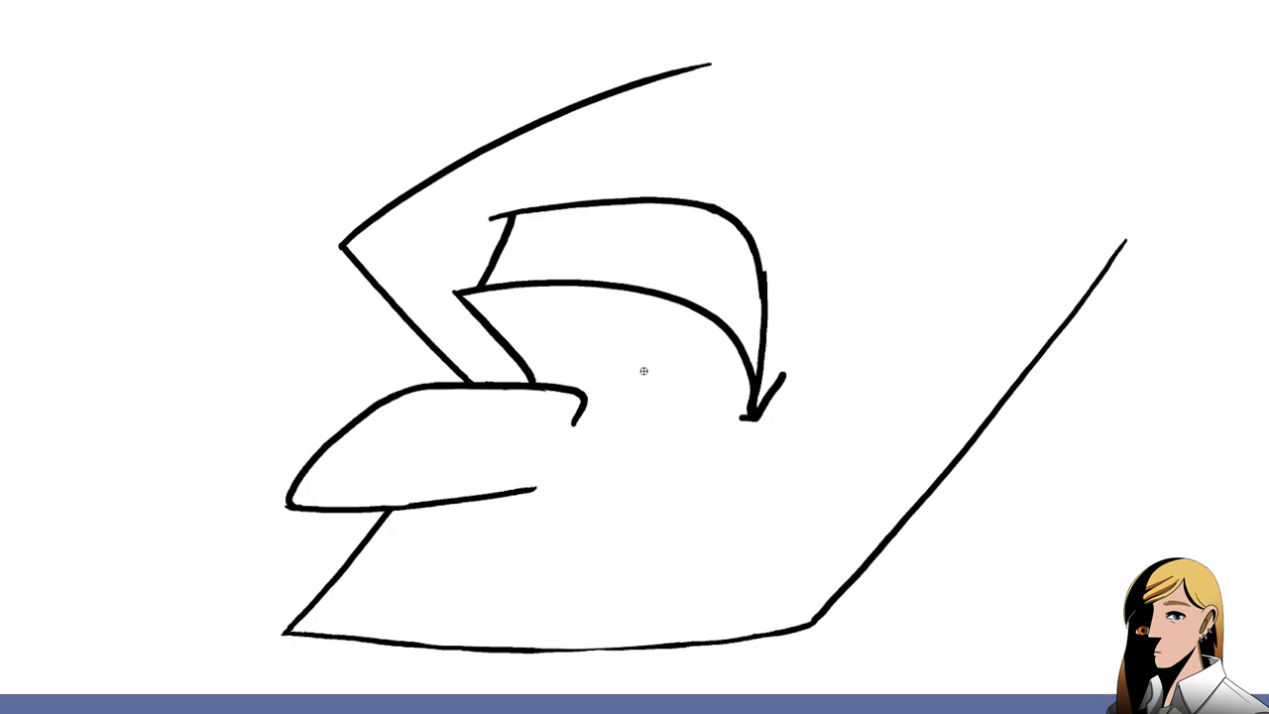
pyautogui.moveTo(477, 287); pyautogui.dragTo(563, 206)
pyautogui.press('e')
pyautogui.moveTo(515, 214); pyautogui.dragTo(486, 254)
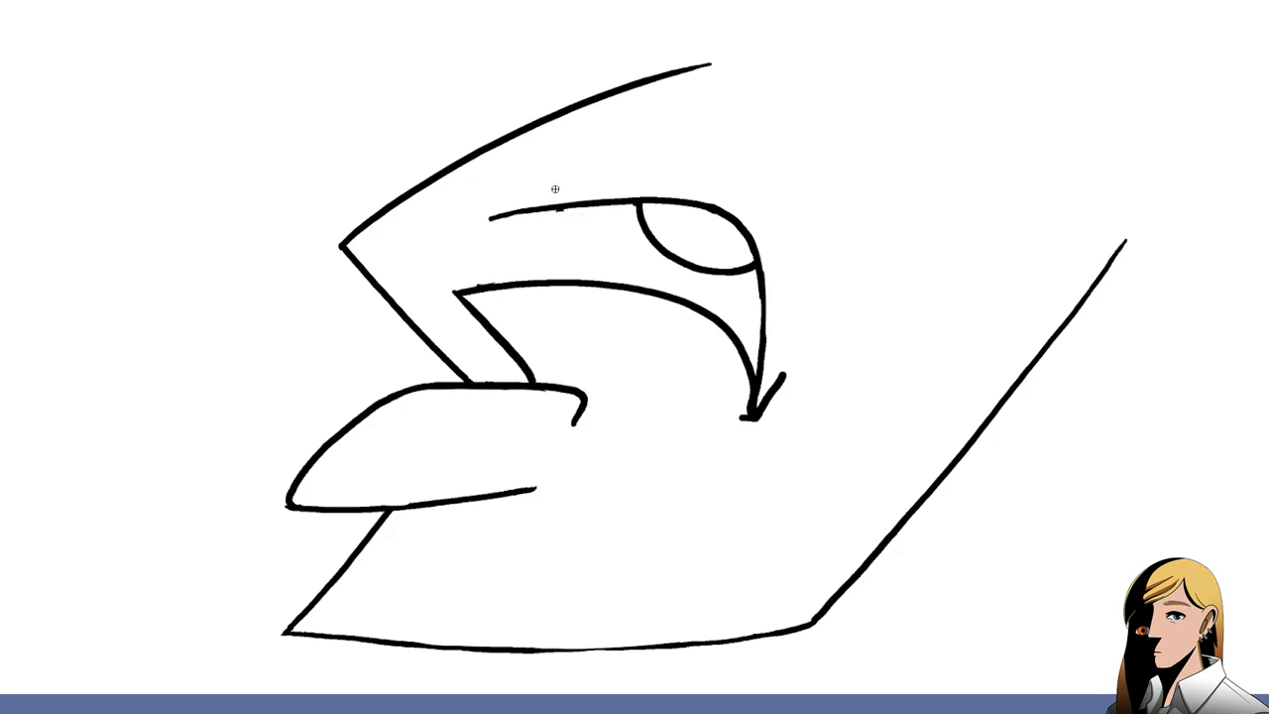
# - Ink a diagonal inner line in the upper shape and try oval strokes by the eye, undoing failures
pyautogui.hotkey('ctrl', 'z')
pyautogui.hotkey('ctrl', 'z')
pyautogui.hotkey('ctrl', 'z')
pyautogui.hotkey('ctrl', 'z')
pyautogui.moveTo(500, 214); pyautogui.dragTo(583, 282)
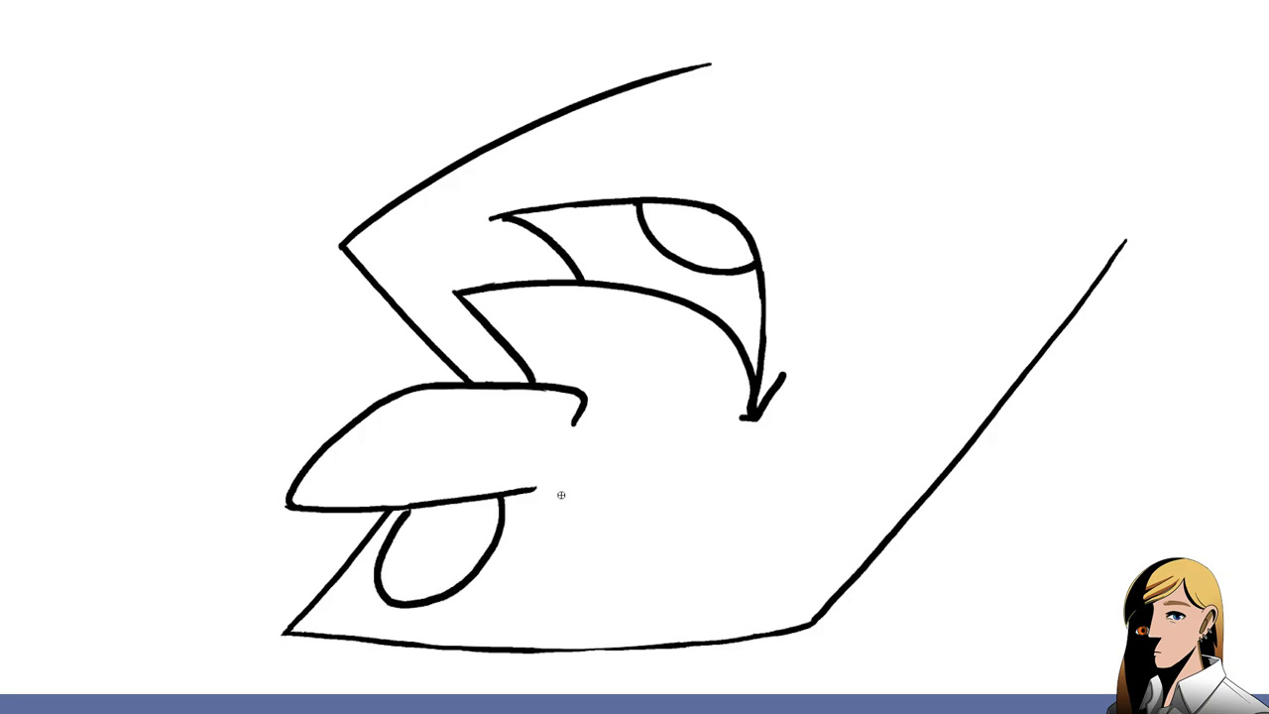
pyautogui.moveTo(562, 493)
pyautogui.mouseDown()
pyautogui.moveTo(545, 609)
pyautogui.moveTo(659, 570)
pyautogui.moveTo(682, 541)
pyautogui.mouseUp()
pyautogui.hotkey('ctrl', 'z')
pyautogui.moveTo(612, 484)
pyautogui.mouseDown()
pyautogui.moveTo(568, 516)
pyautogui.moveTo(567, 603)
pyautogui.moveTo(665, 552)
pyautogui.moveTo(654, 494)
pyautogui.moveTo(514, 579)
pyautogui.moveTo(642, 601)
pyautogui.moveTo(656, 517)
pyautogui.moveTo(549, 478)
pyautogui.mouseUp()
pyautogui.hotkey('ctrl', 'z')
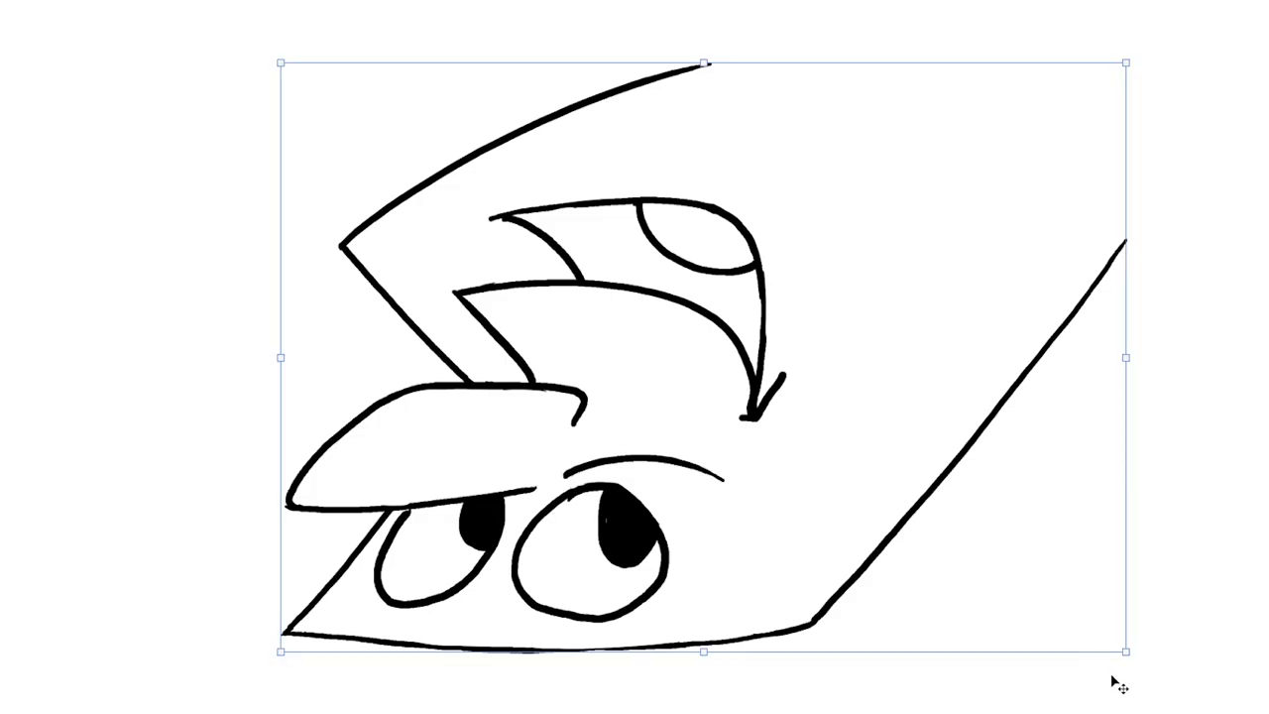
# - Shrink the whole drawing in several passes and nudge it up and right
pyautogui.moveTo(1127, 650); pyautogui.dragTo(1018, 573)
pyautogui.moveTo(695, 469); pyautogui.dragTo(727, 507)
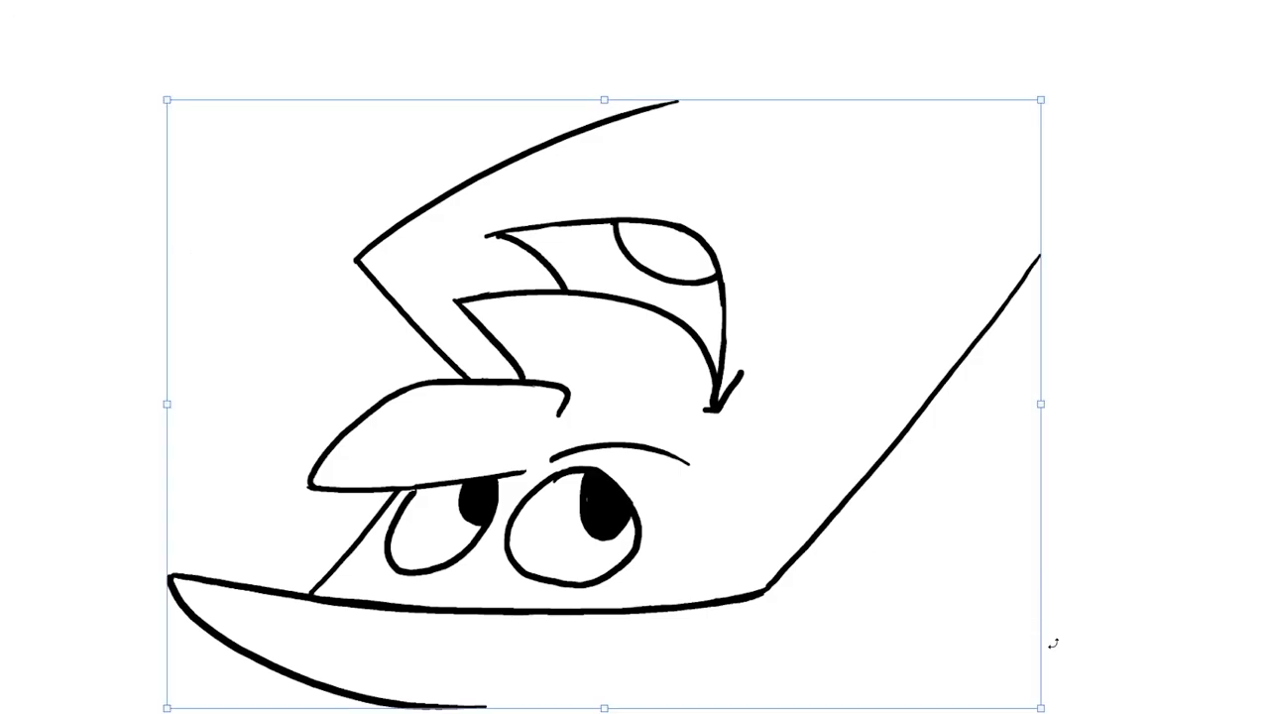
pyautogui.moveTo(1039, 707); pyautogui.dragTo(963, 658)
pyautogui.moveTo(590, 556); pyautogui.dragTo(604, 527)
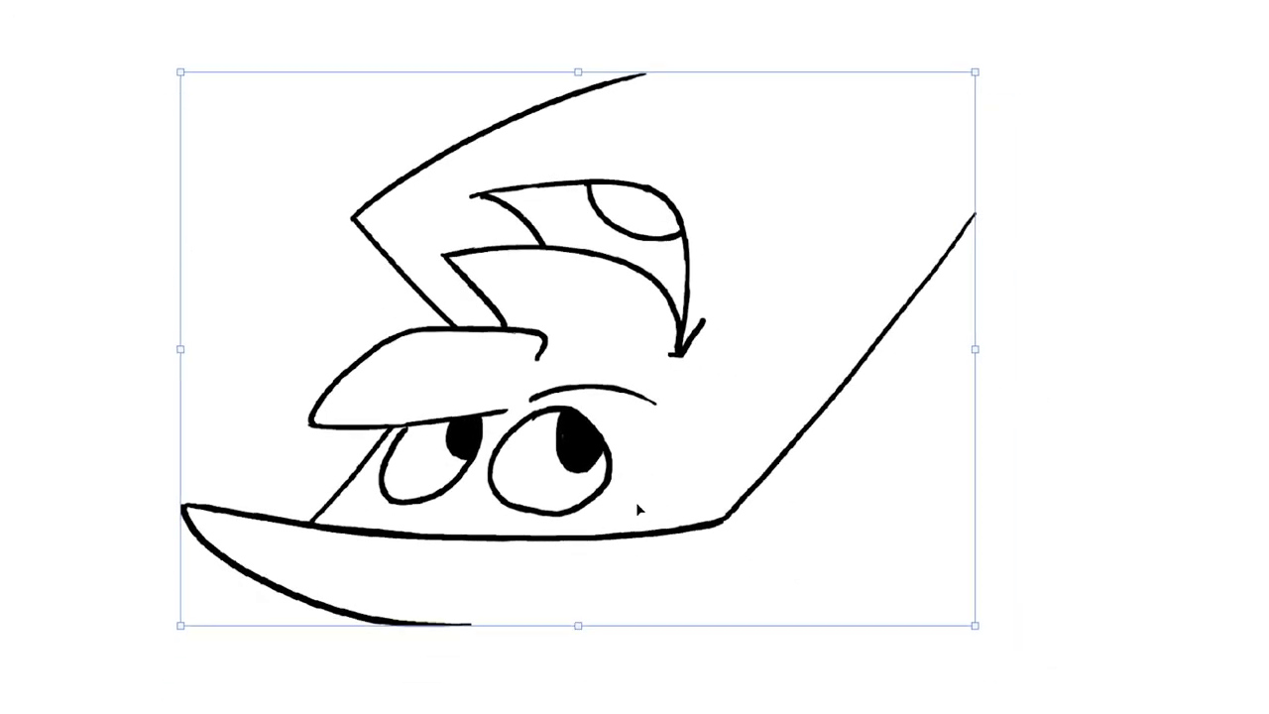
# - Shrink the drawing slightly more and bring up the Free Transform rotate and flip options
pyautogui.moveTo(975, 628); pyautogui.dragTo(965, 620)
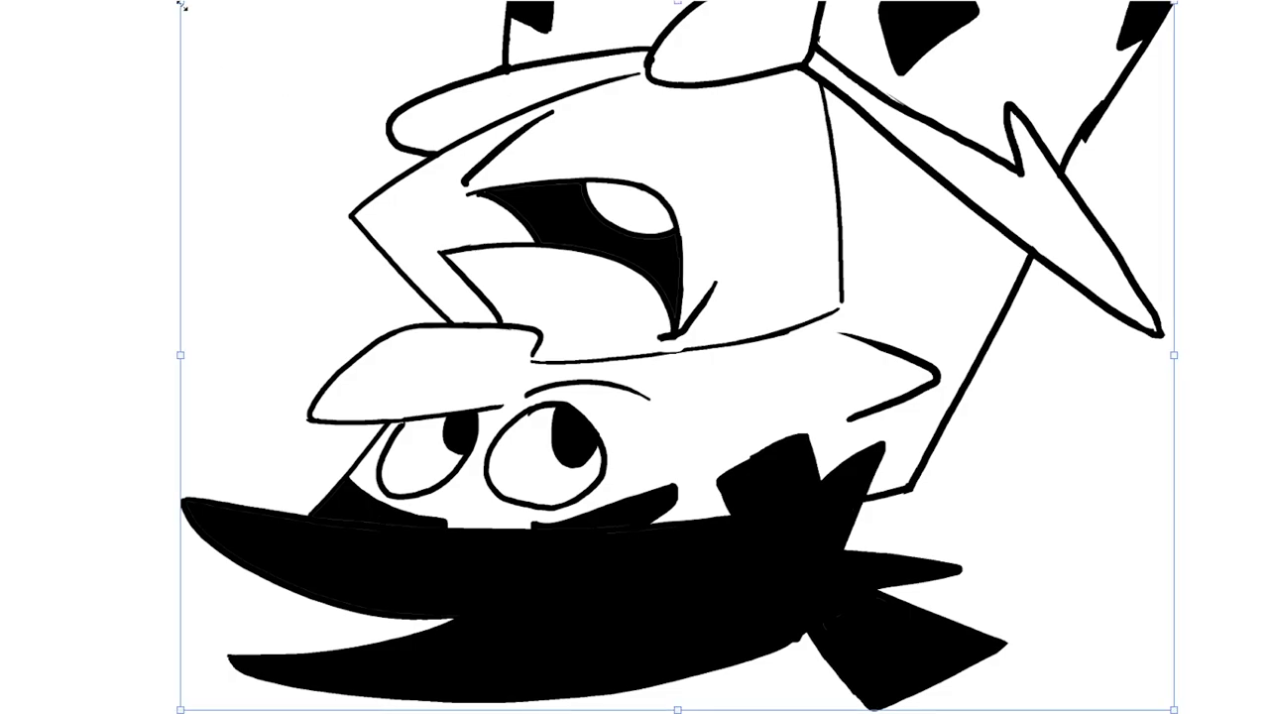
pyautogui.rightClick(257, 60)
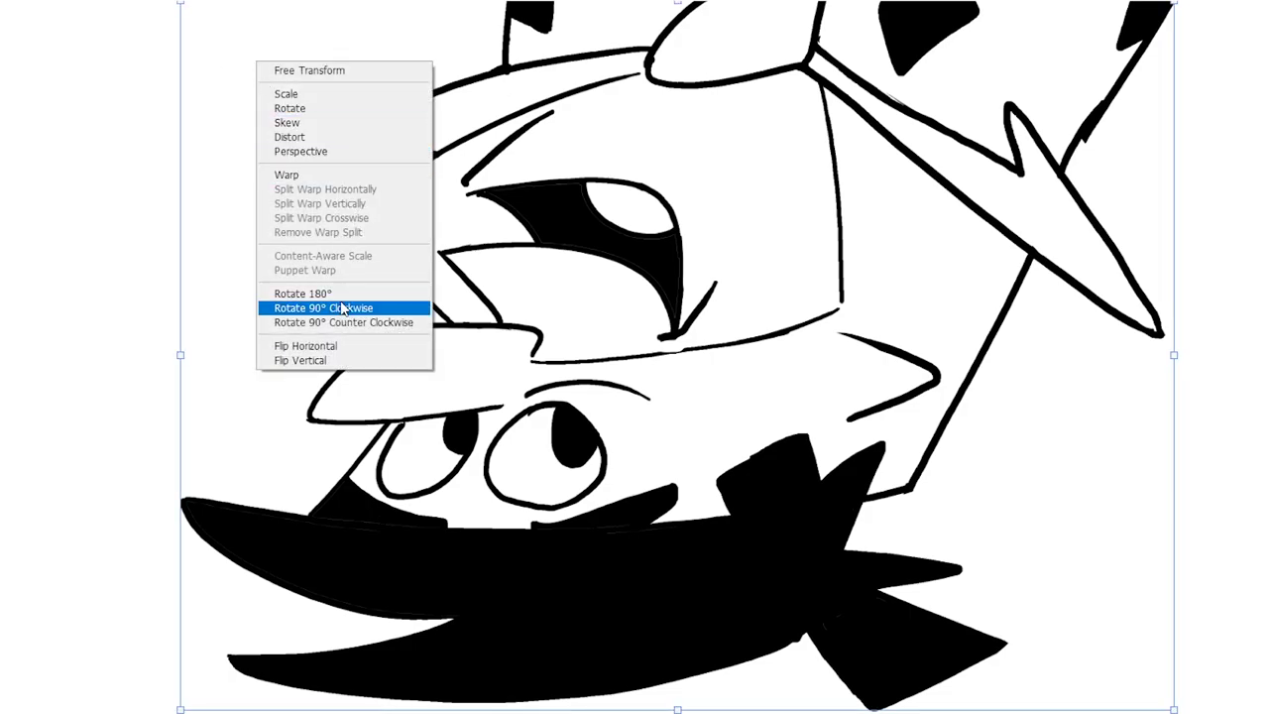